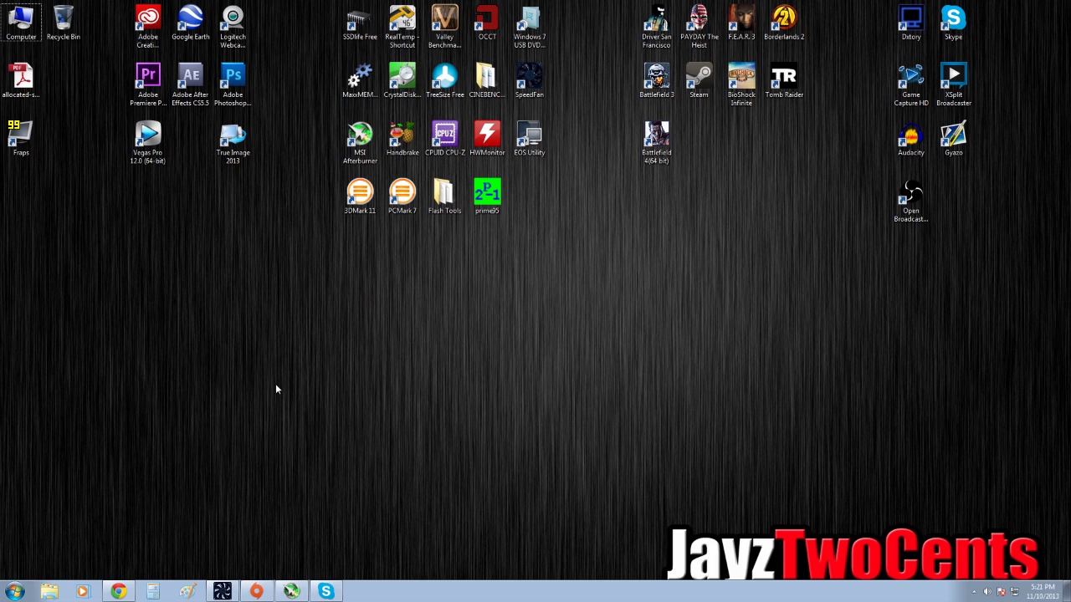
# Launch Registry Editor by searching for regedit in the Start menu
pyautogui.click(14, 591)
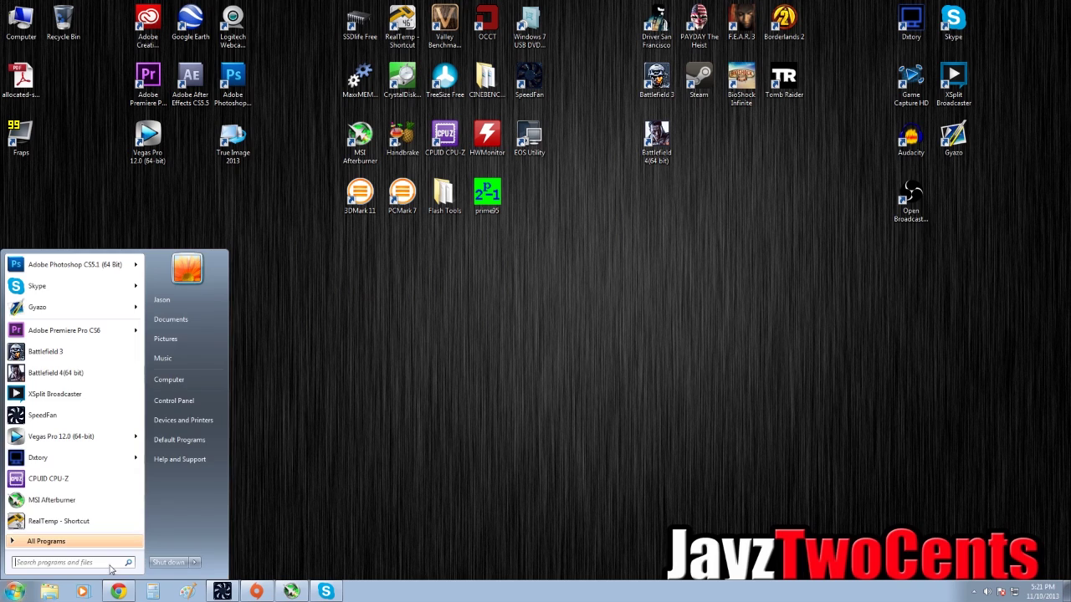
pyautogui.write('regedit')
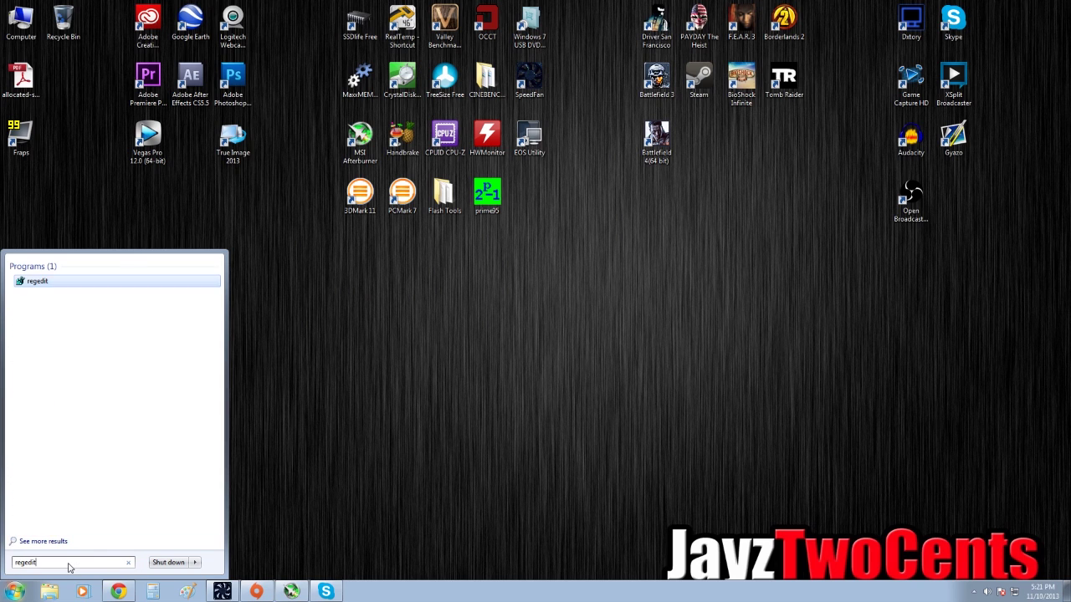
pyautogui.press('Return')
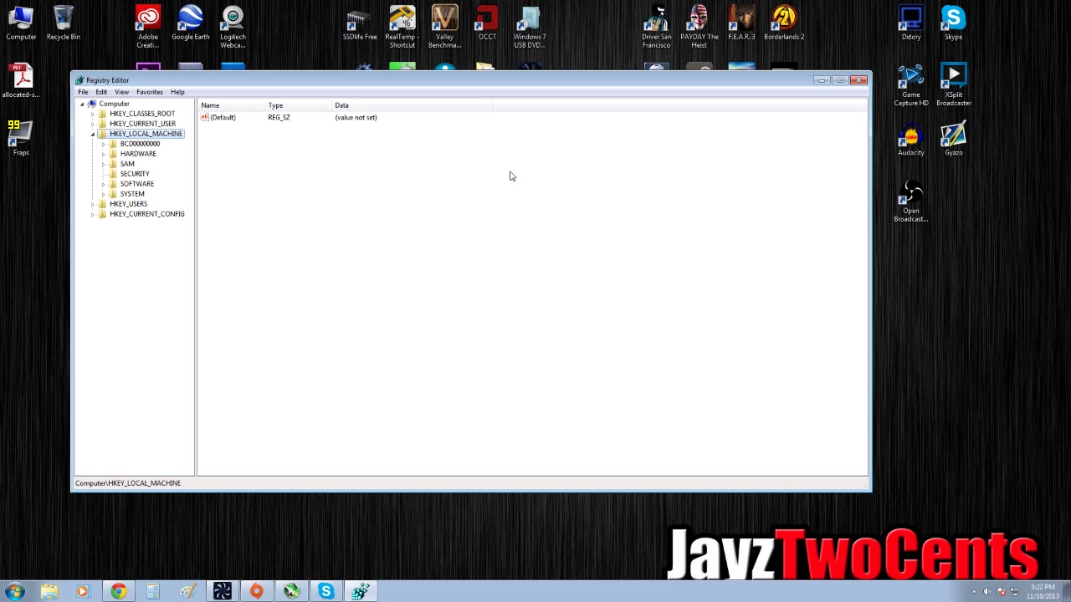
# Search the registry for the pasted core-parking GUID 0cc5b647-c1df-4637-891a-dec35c318583
pyautogui.click(89, 93)
pyautogui.moveTo(102, 92)
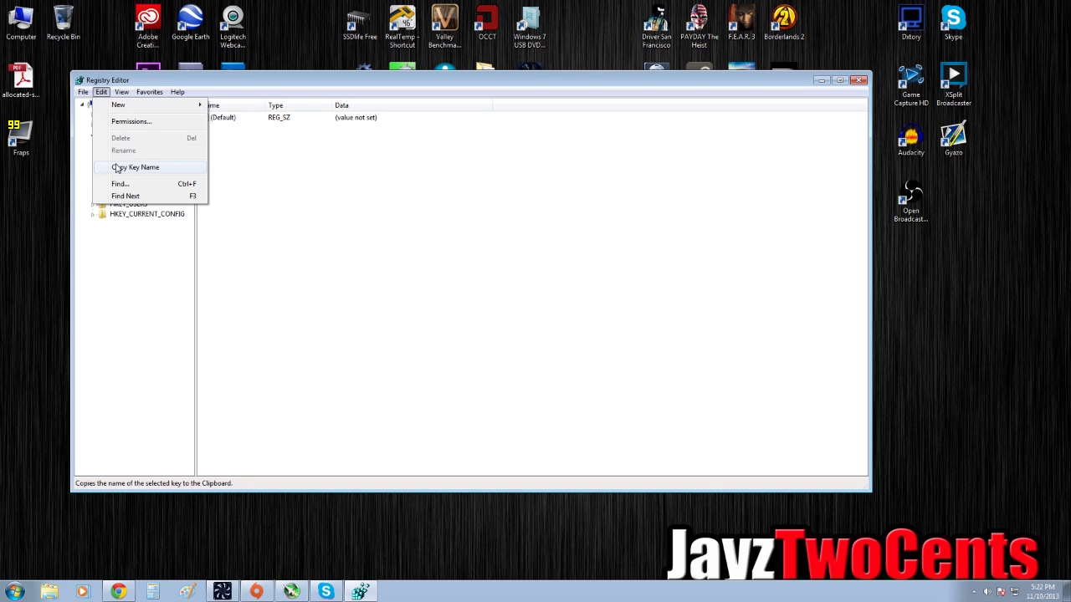
pyautogui.click(477, 238)
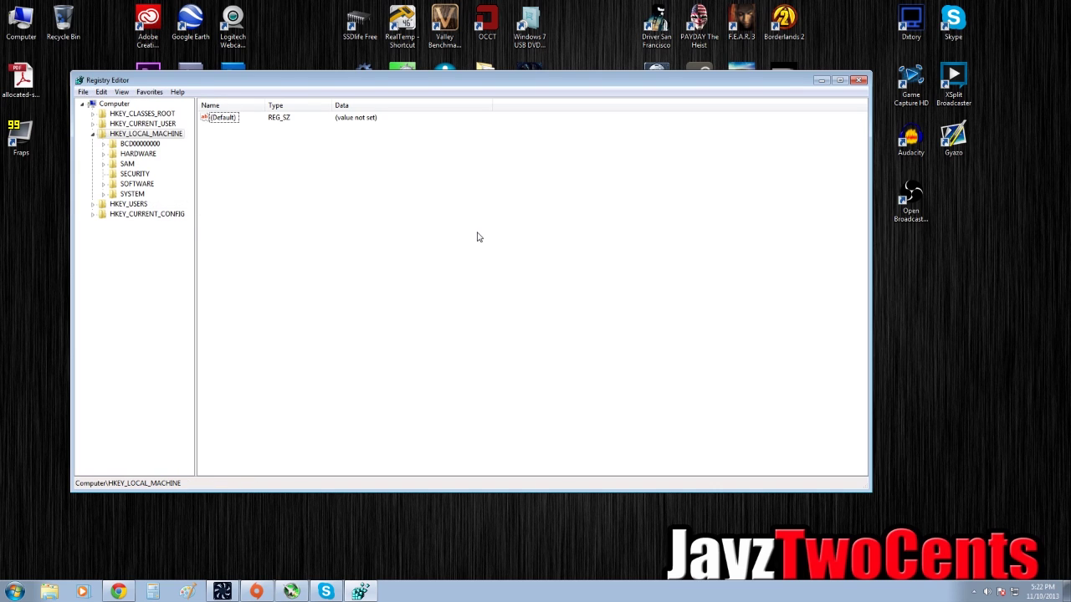
pyautogui.hotkey('ctrl', 'f')
pyautogui.moveTo(204, 131); pyautogui.dragTo(392, 170)
pyautogui.click(396, 188)
pyautogui.write('0cc5b647-c1df-4637-891a-dec35c318583')
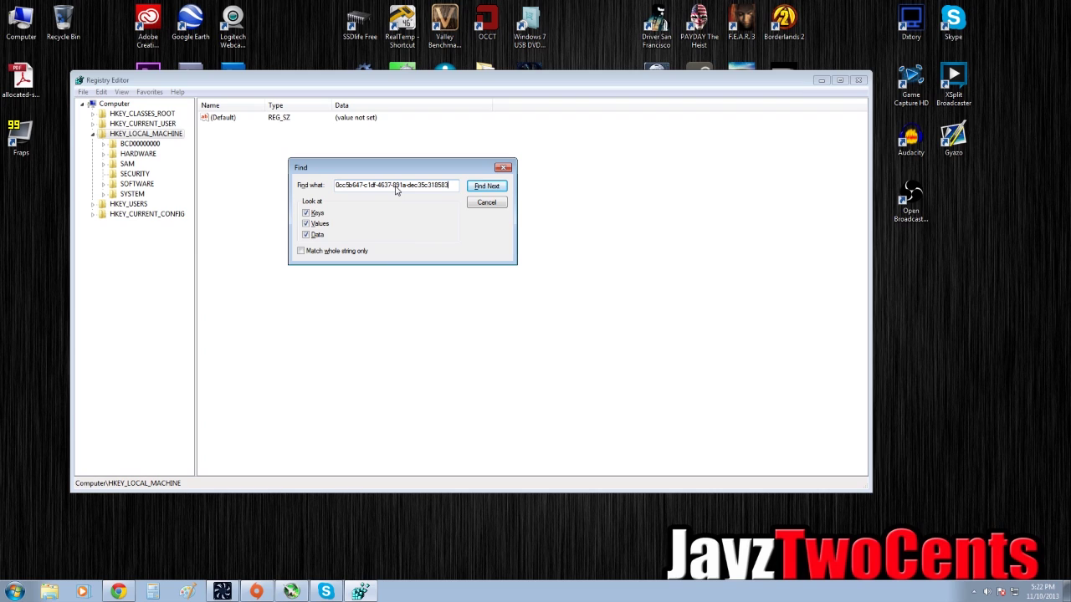
pyautogui.click(484, 186)
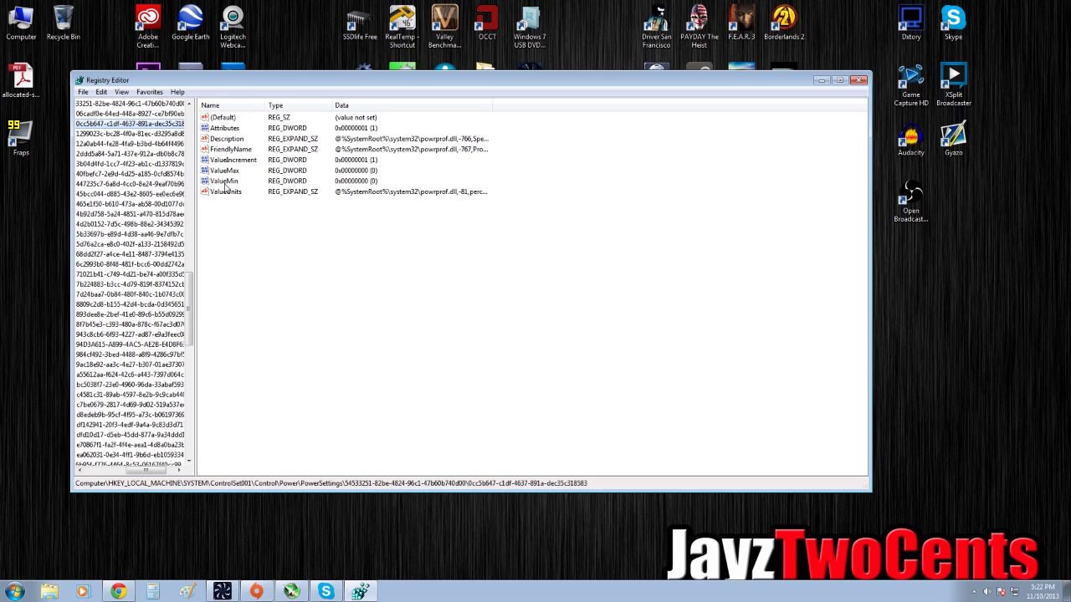
pyautogui.click(226, 185)
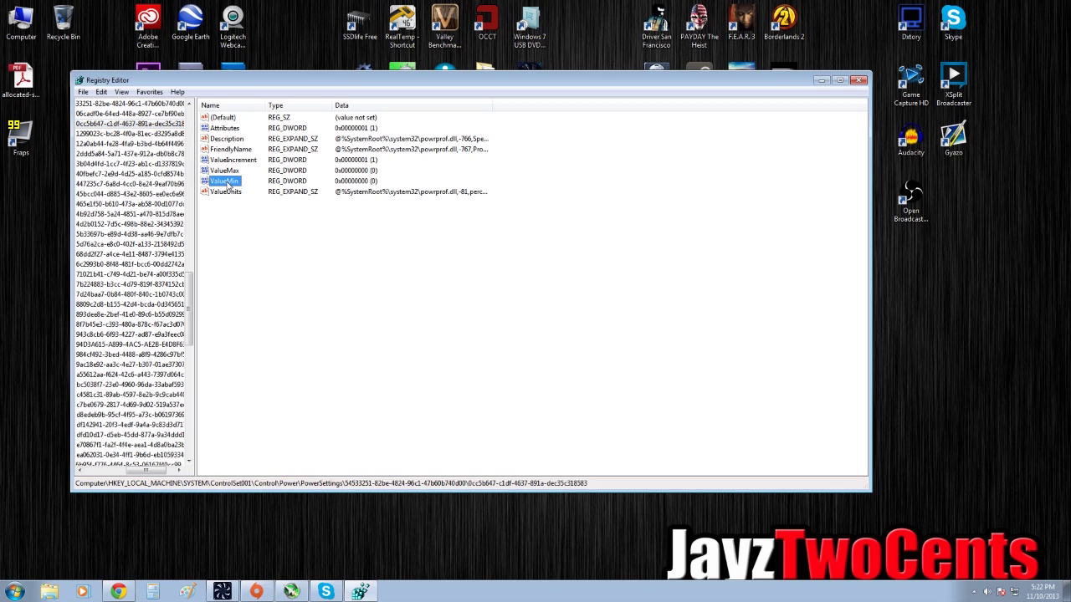
pyautogui.click(236, 172)
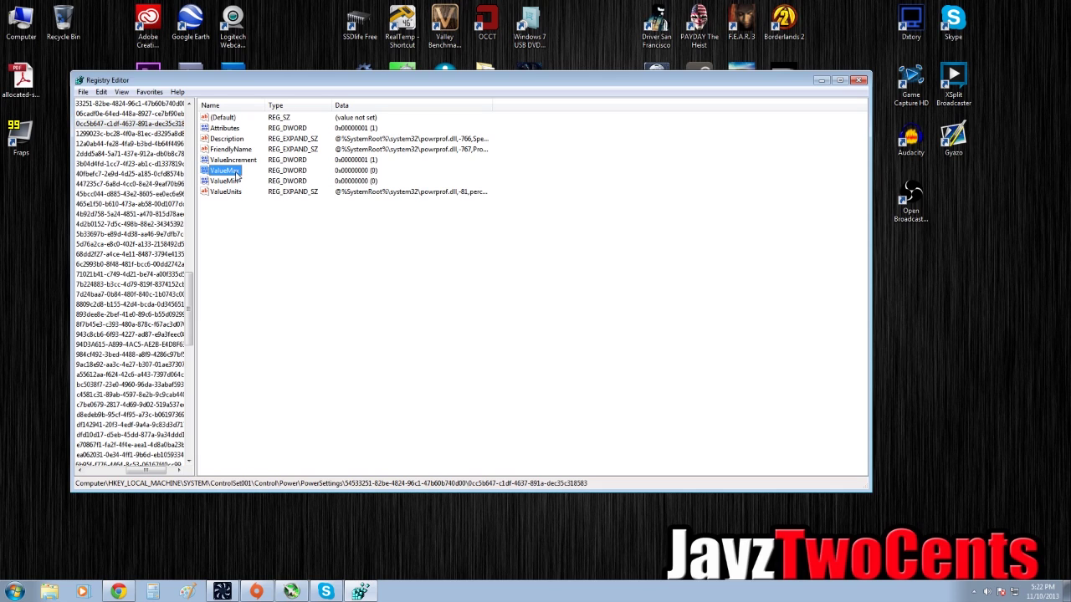
pyautogui.doubleClick(236, 171)
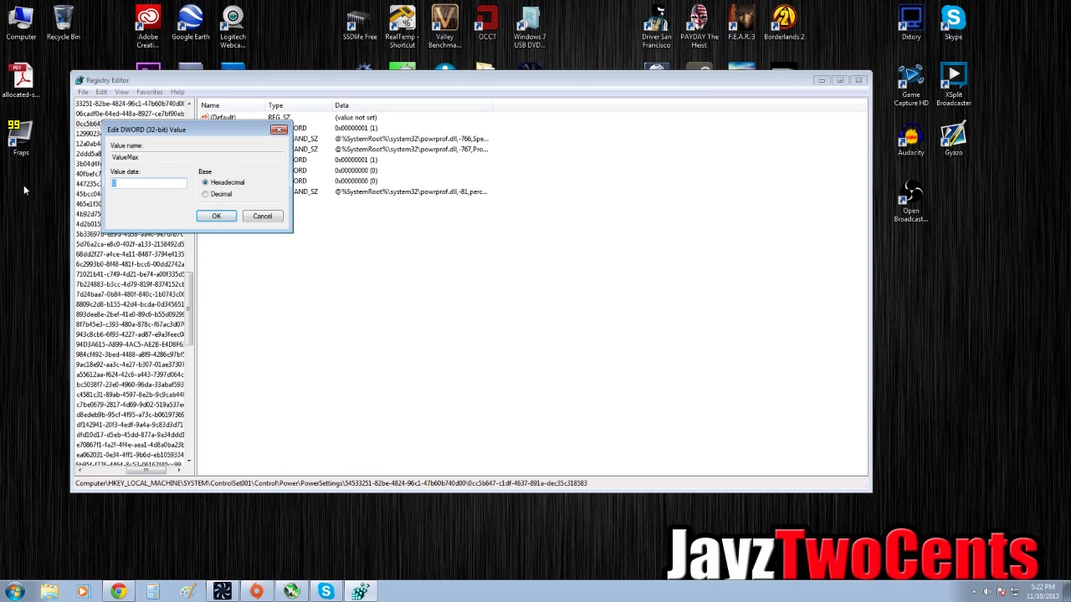
pyautogui.write('64')
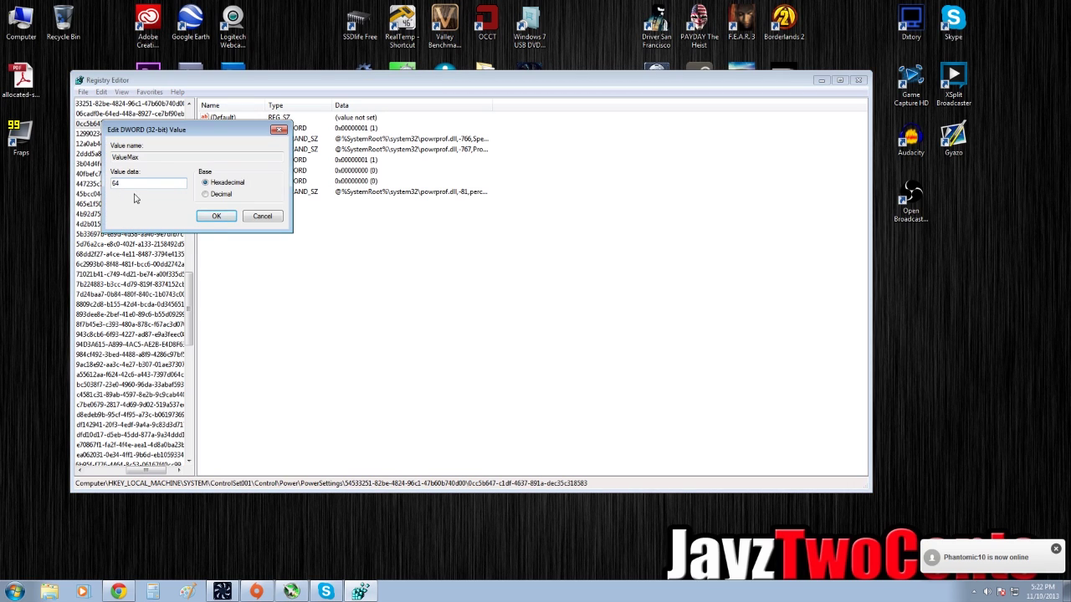
pyautogui.click(210, 219)
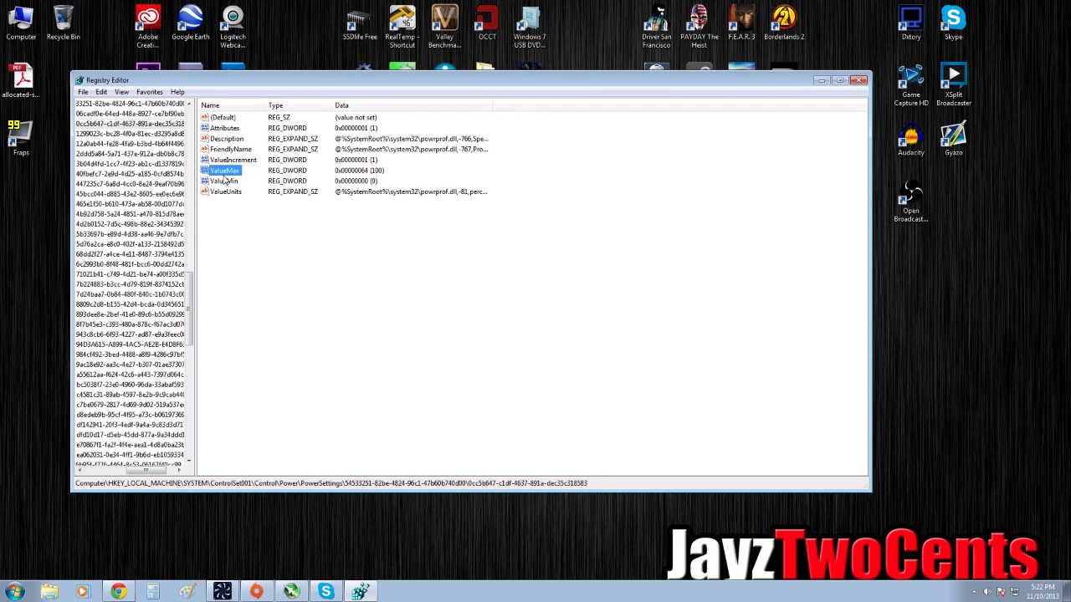
pyautogui.doubleClick(227, 171)
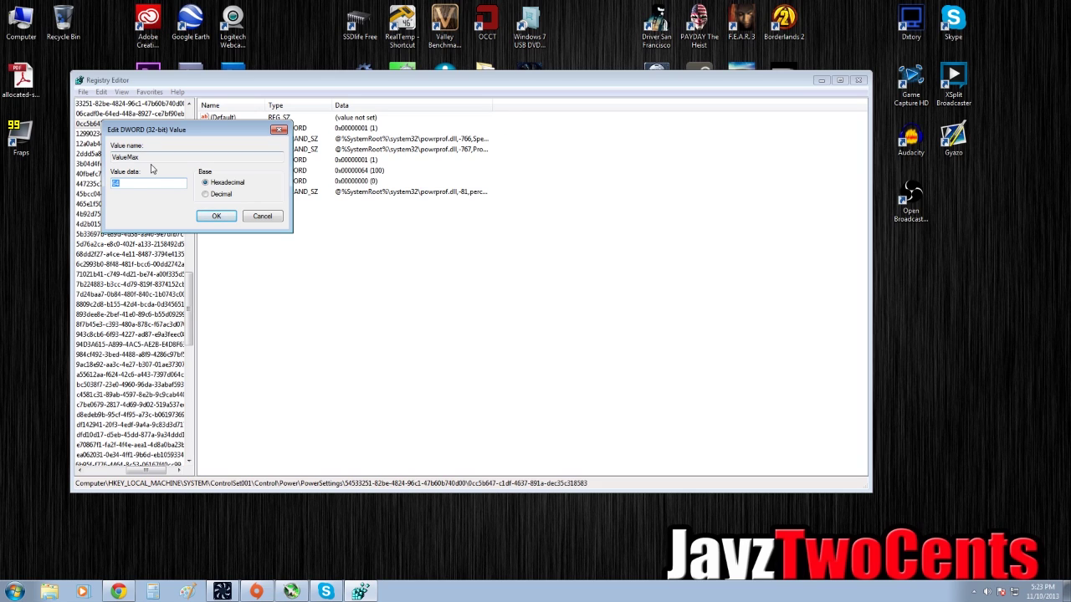
# Reset ValueMax to 0 and close Registry Editor
pyautogui.write('0')
pyautogui.click(216, 215)
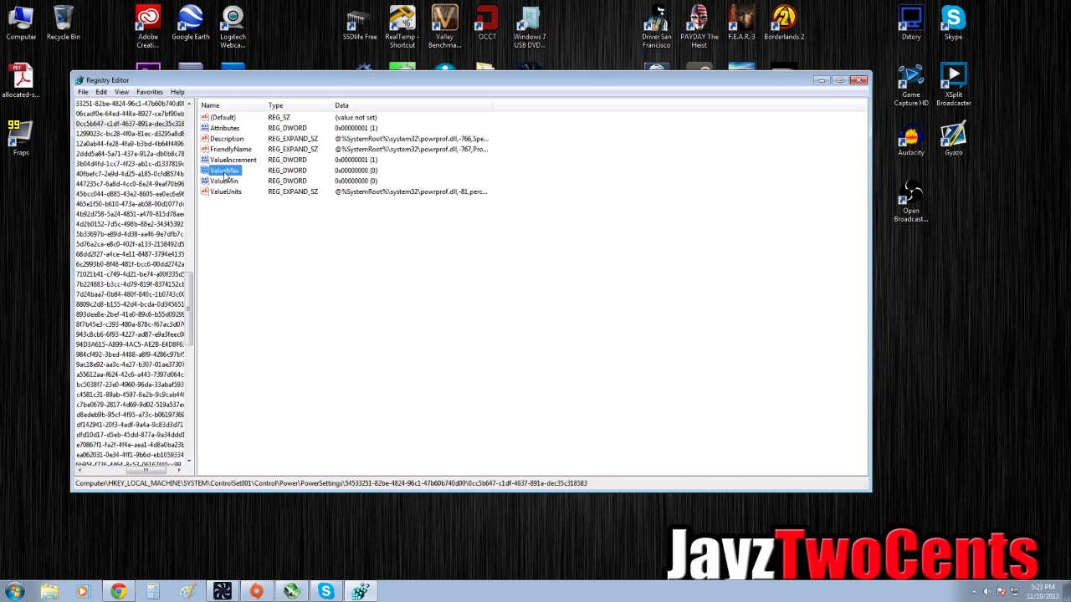
pyautogui.click(859, 80)
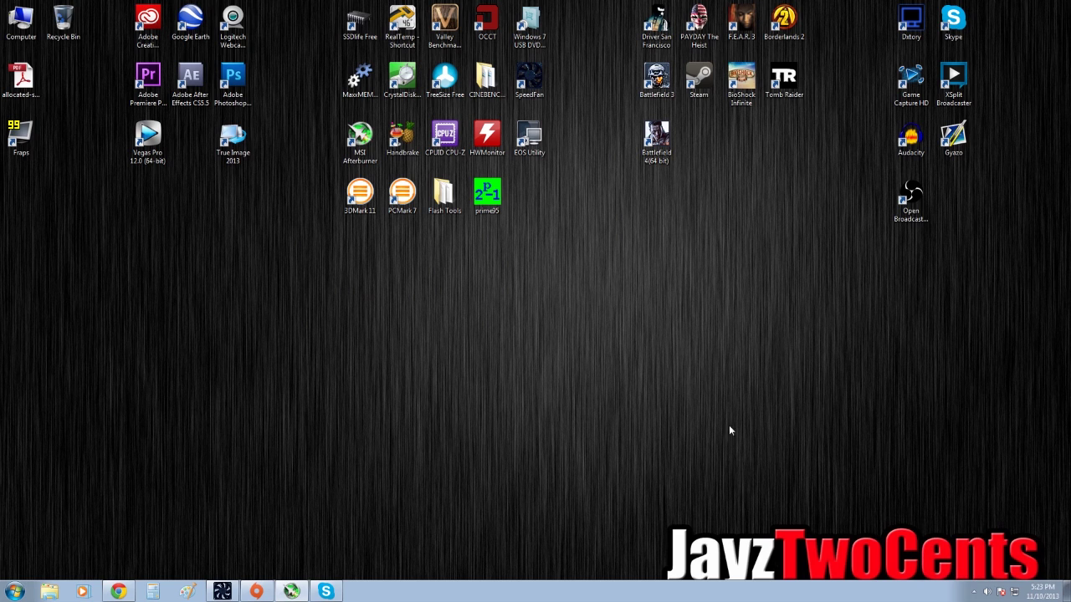
# Open the Computer window from its desktop icon
pyautogui.doubleClick(18, 20)
pyautogui.click(462, 97)
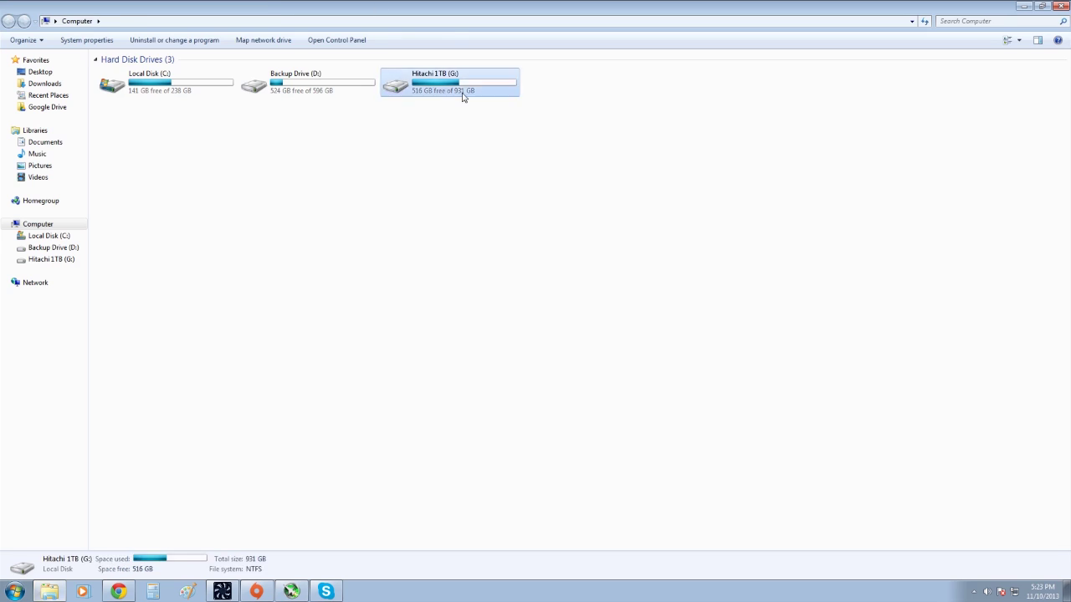
pyautogui.doubleClick(462, 97)
pyautogui.doubleClick(130, 122)
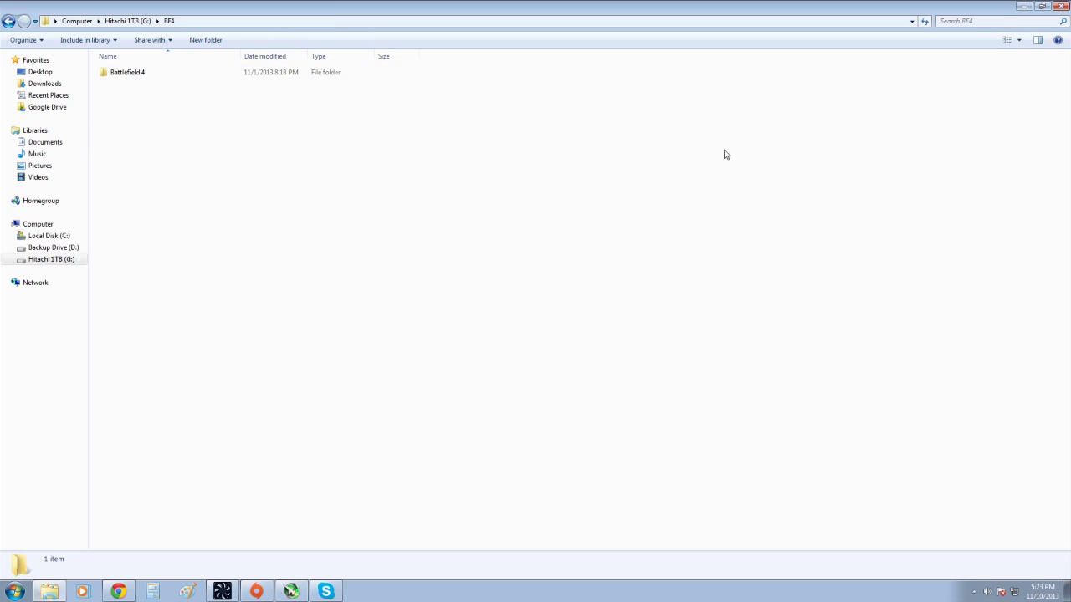
pyautogui.click(9, 21)
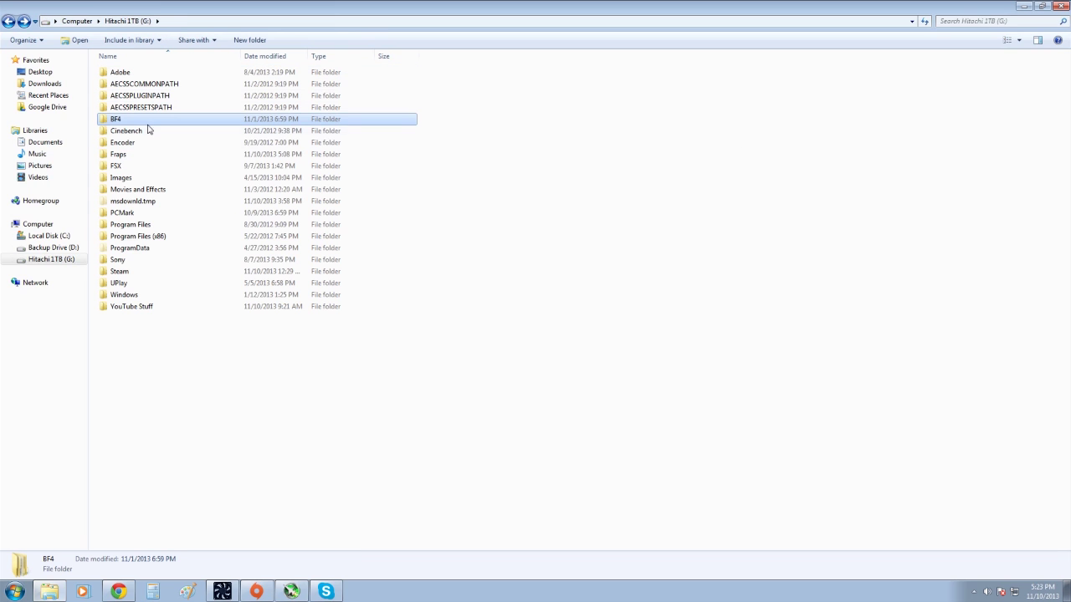
pyautogui.doubleClick(127, 155)
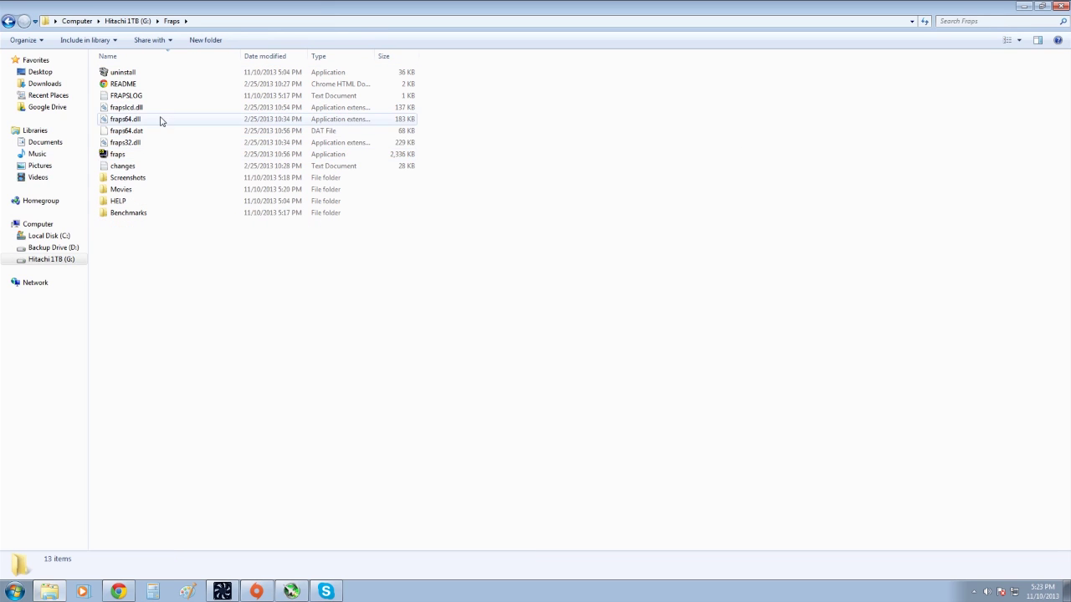
pyautogui.doubleClick(147, 212)
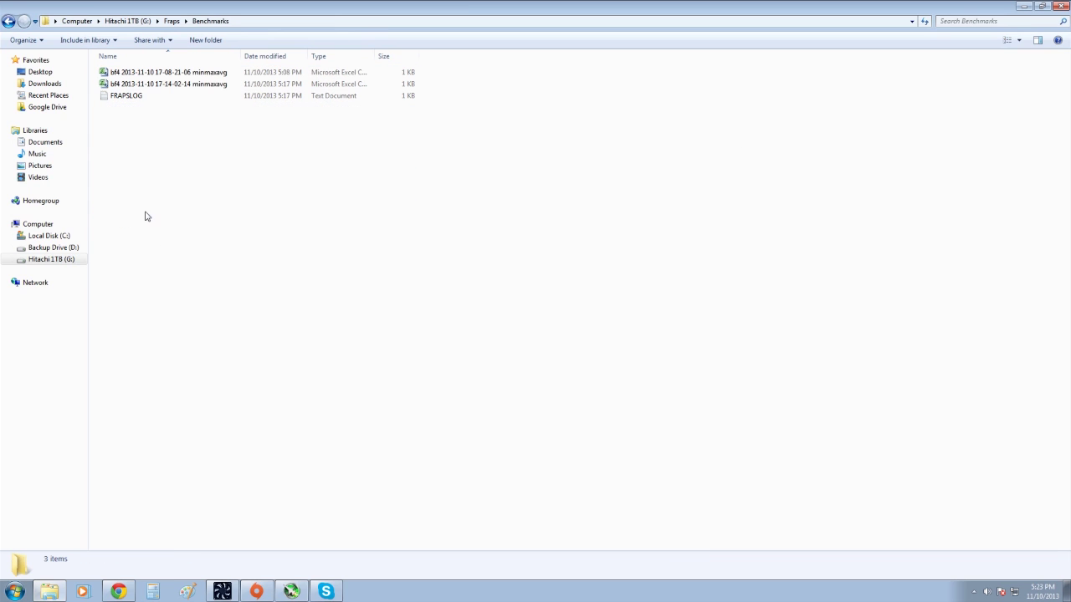
pyautogui.doubleClick(180, 84)
pyautogui.click(186, 119)
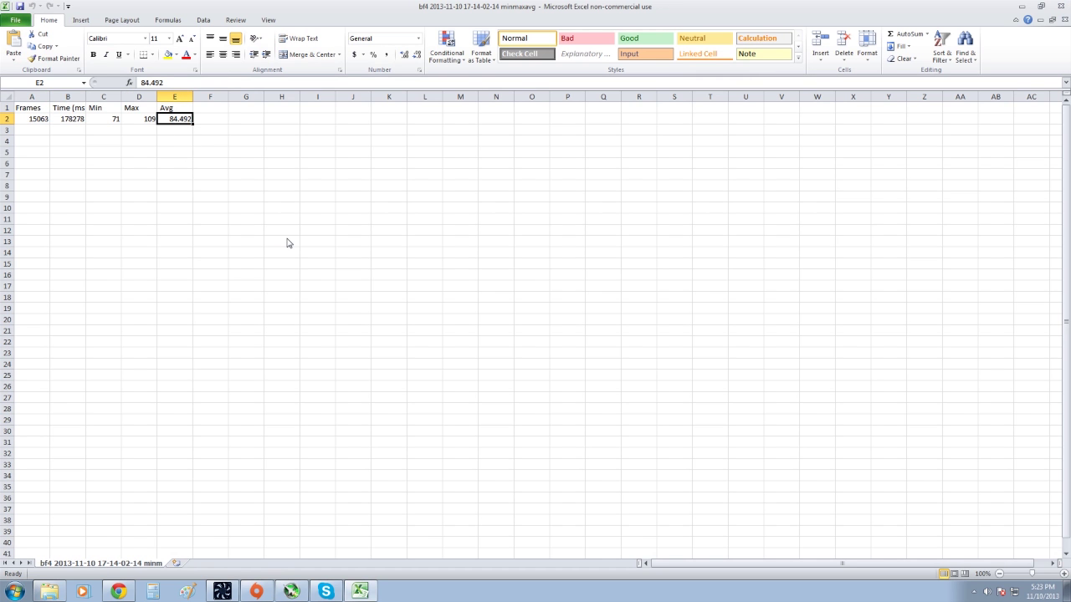
# Review the Min 71, Max 109, Avg 84.492 and 15063-frame cells, then close Excel
pyautogui.click(114, 121)
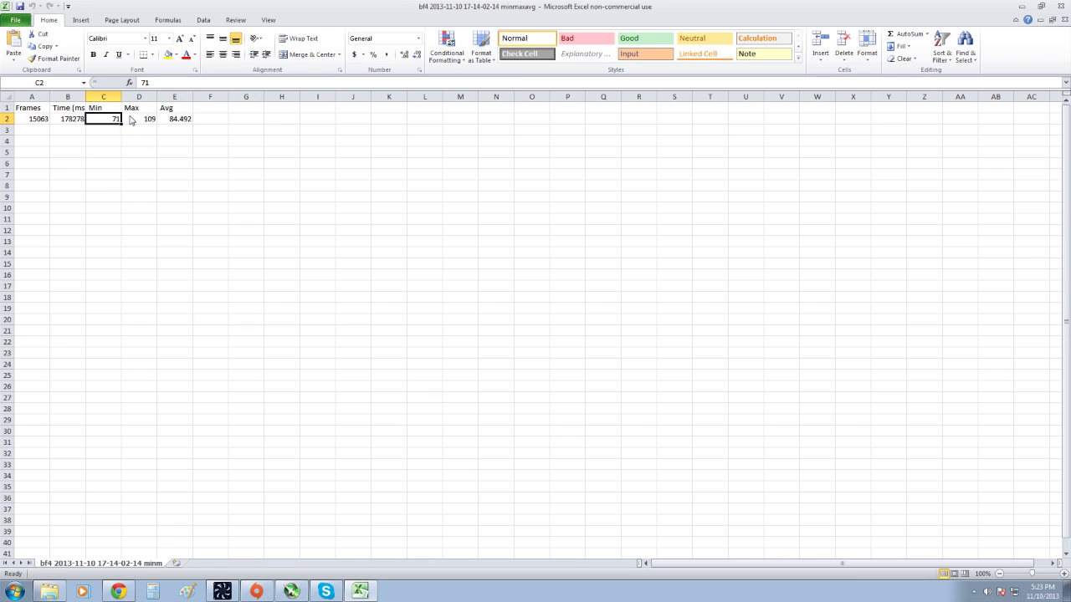
pyautogui.click(134, 119)
pyautogui.click(25, 121)
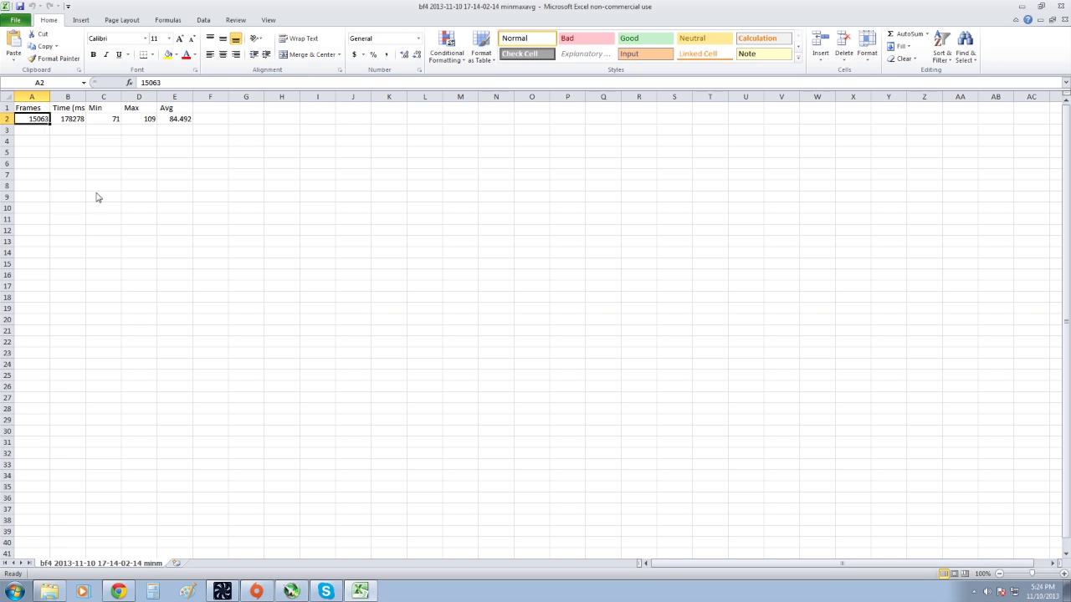
pyautogui.click(184, 119)
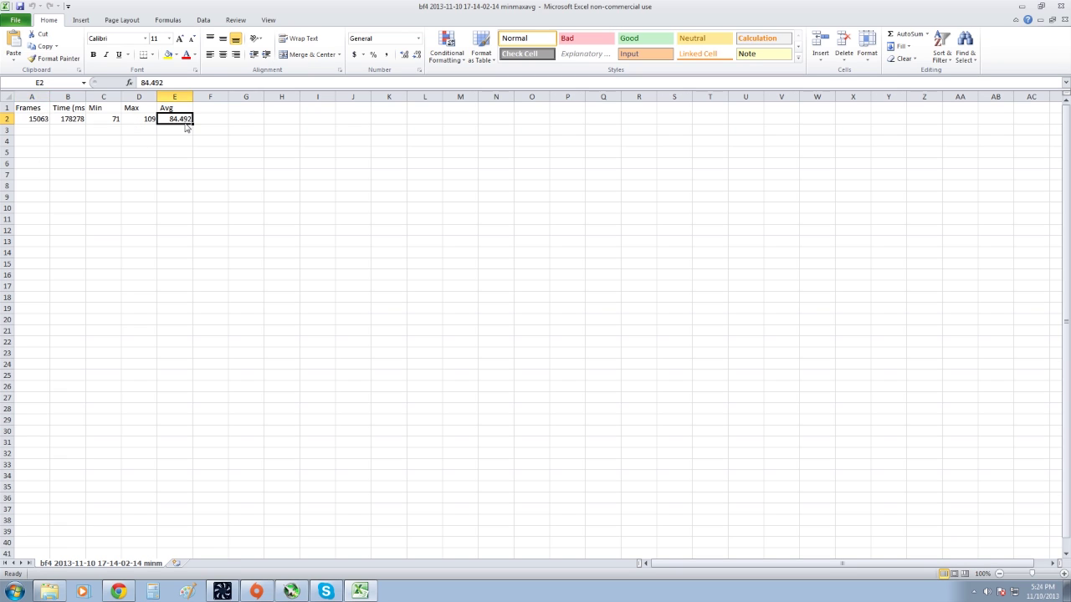
pyautogui.click(106, 119)
pyautogui.click(140, 119)
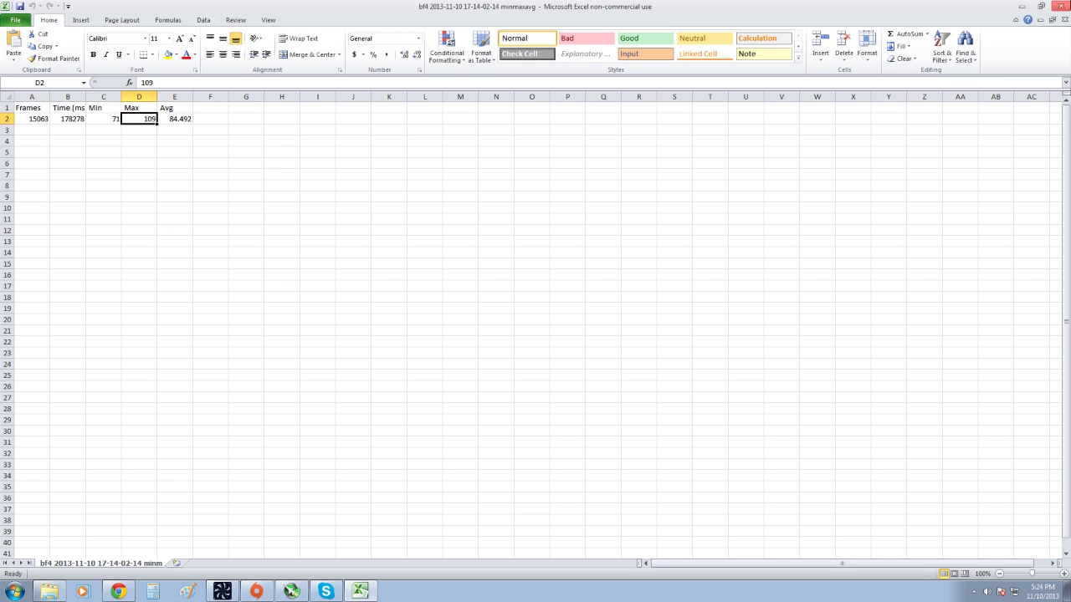
pyautogui.click(1060, 6)
# Close the Benchmarks Explorer window
pyautogui.click(1060, 6)
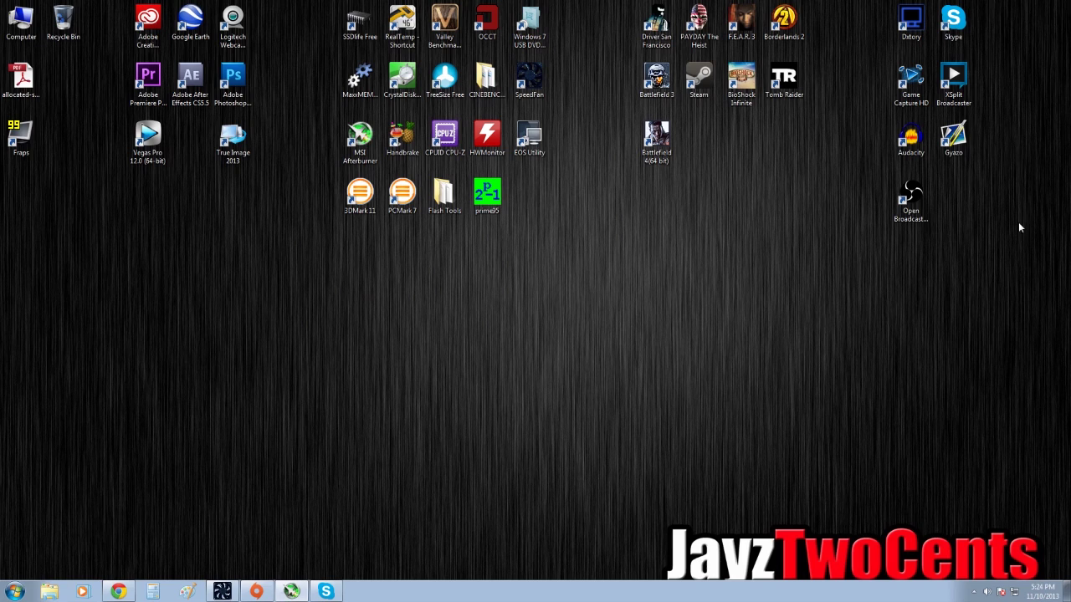